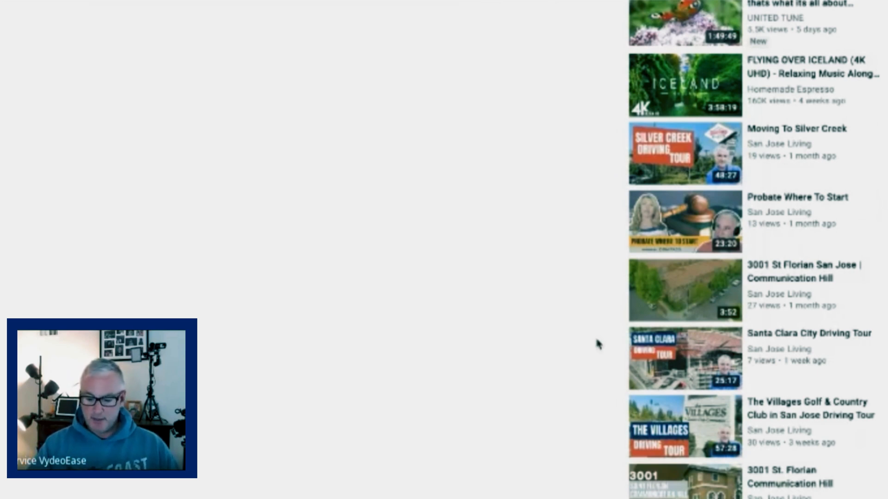
Step: Look through the Towns Thumbnail Template pages from the Santa Clara driving tour to home upgrades and return to page 1
scroll(682, 370, "right", 1)
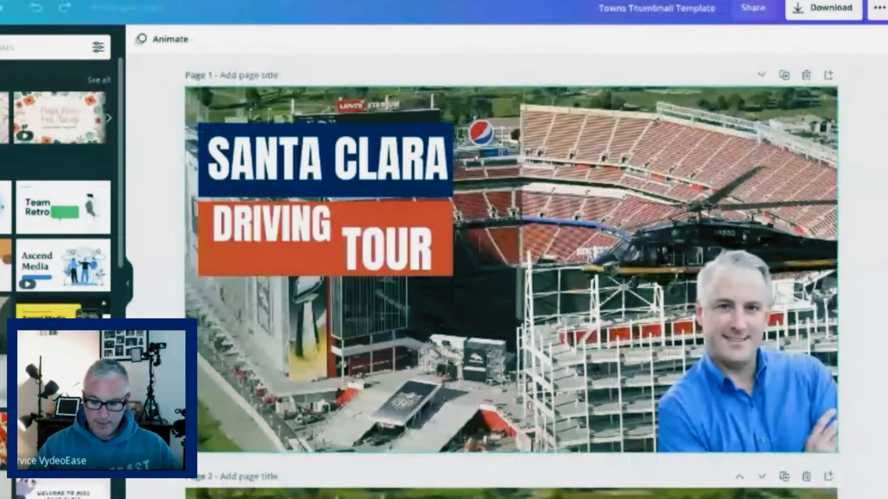
scroll(494, 209, "down", 10)
scroll(493, 210, "down", 20)
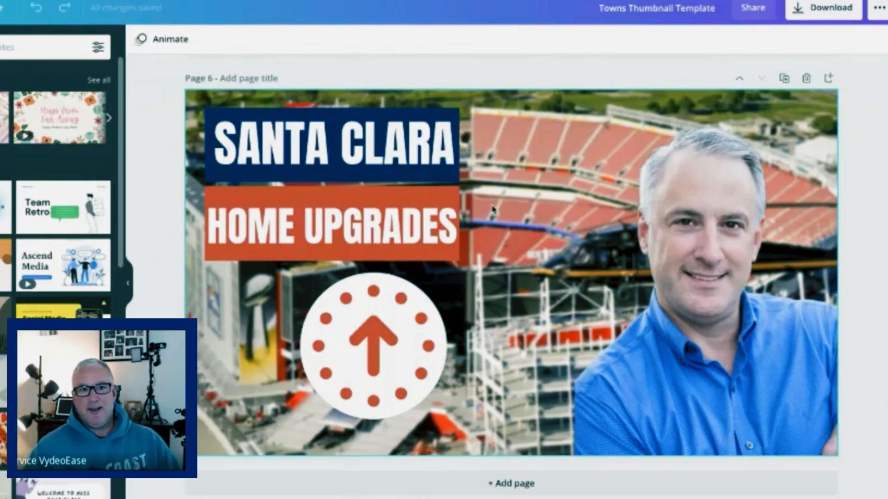
left_click(493, 211)
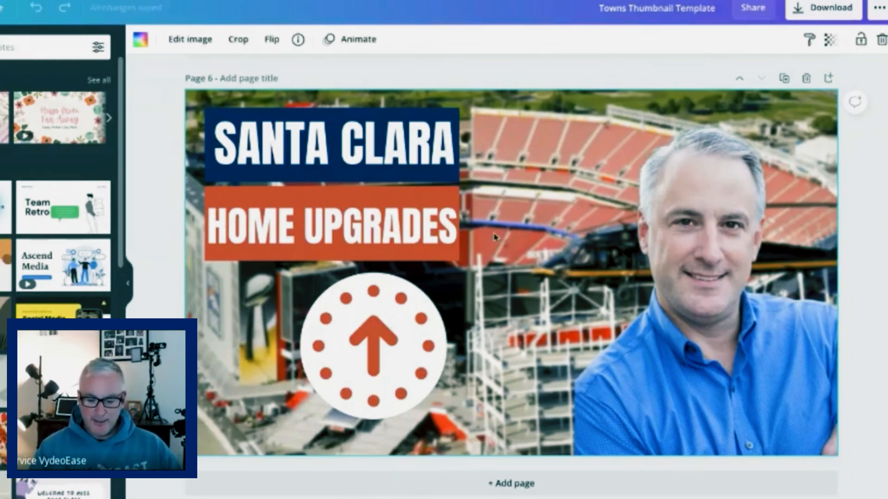
scroll(493, 274, "up", 2)
scroll(493, 274, "up", 5)
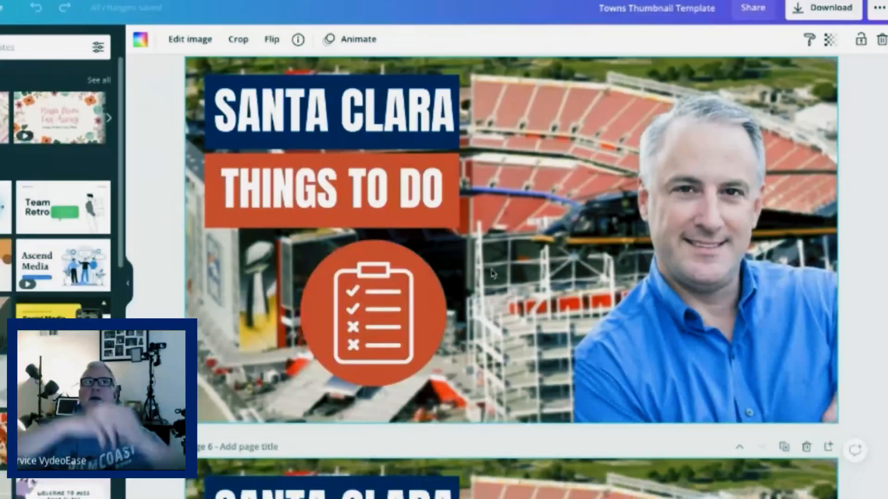
scroll(494, 274, "up", 20)
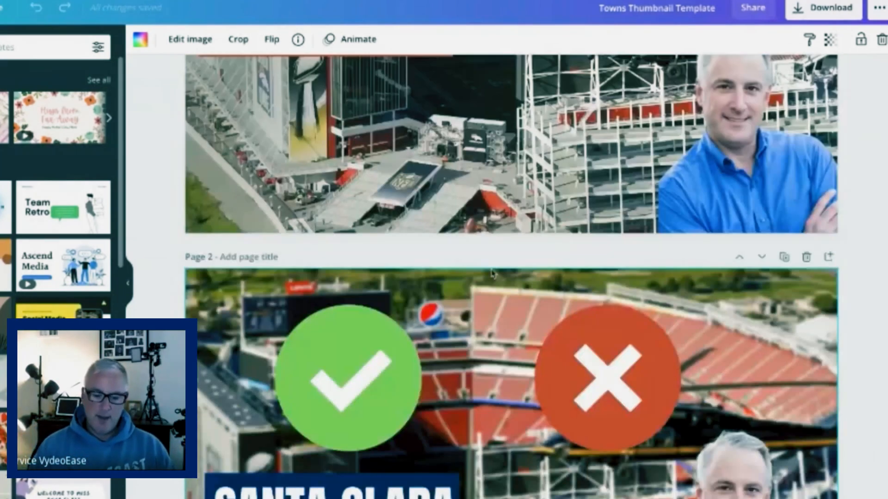
scroll(491, 274, "up", 5)
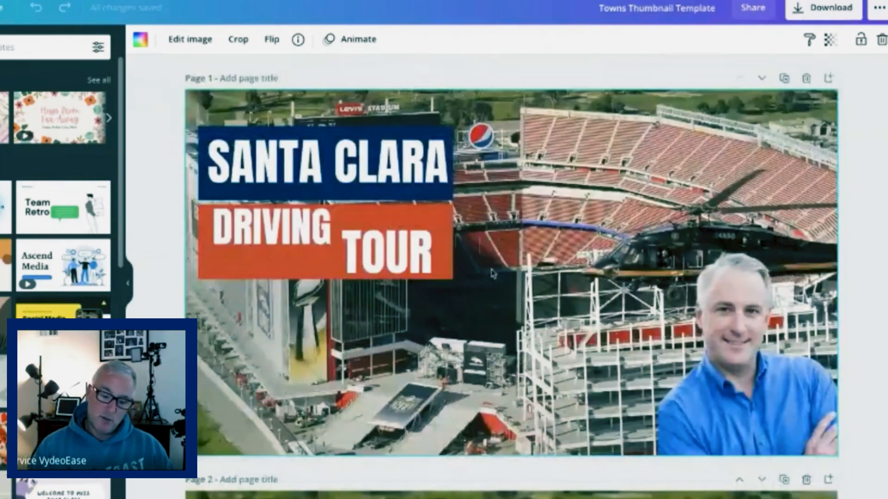
Step: Examine the thumbnail designs for pros & cons, cost of living, top 5 homes, things to do and home upgrades
scroll(492, 274, "down", 8)
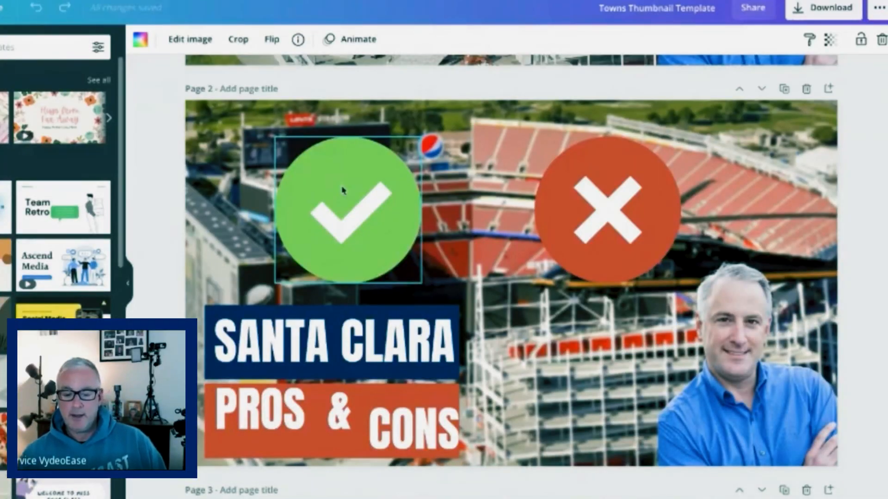
scroll(343, 190, "down", 5)
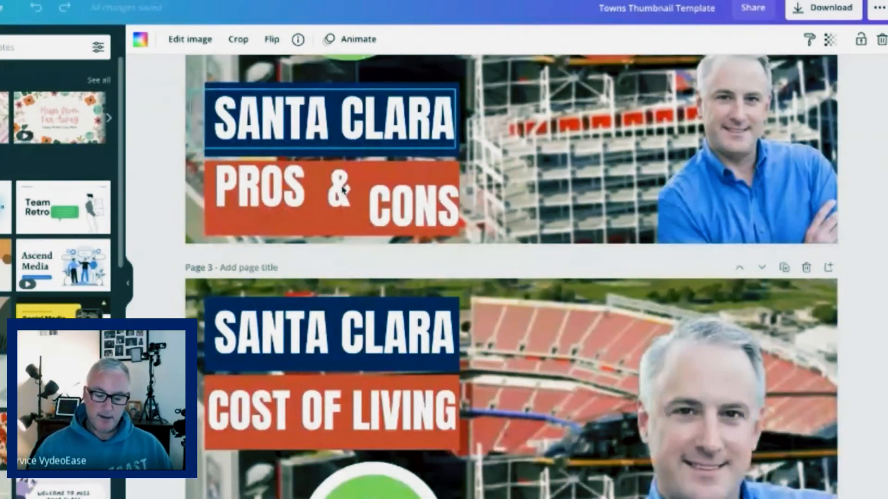
scroll(343, 189, "down", 4)
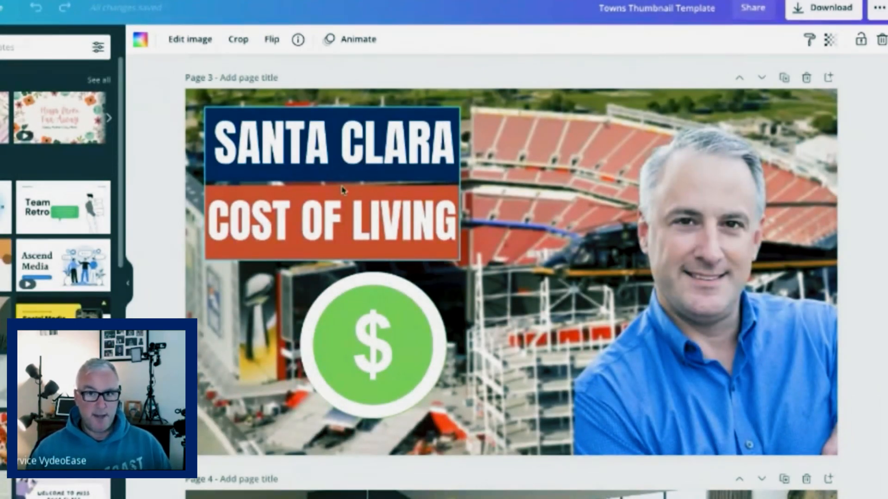
scroll(342, 189, "down", 5)
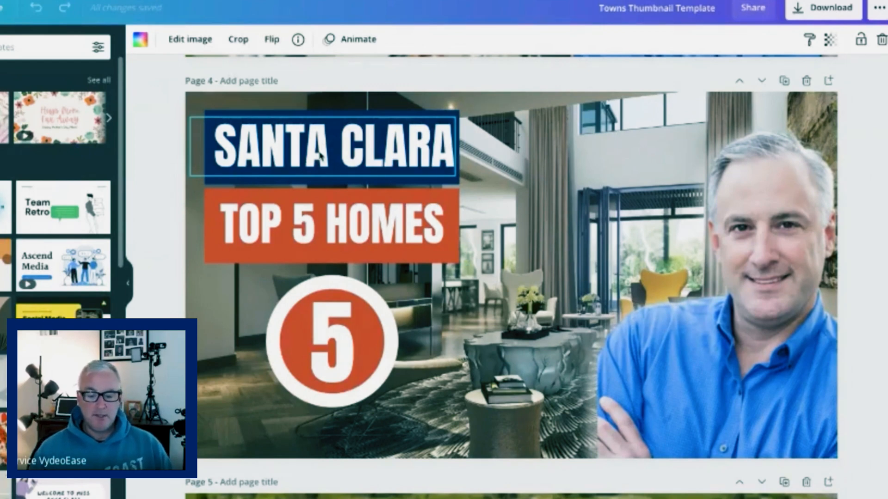
scroll(319, 155, "down", 3)
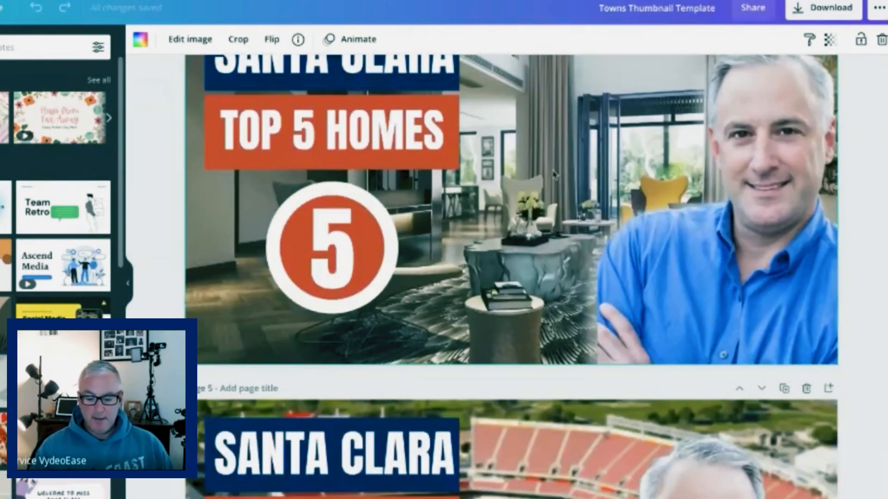
scroll(544, 269, "down", 2)
scroll(544, 268, "down", 3)
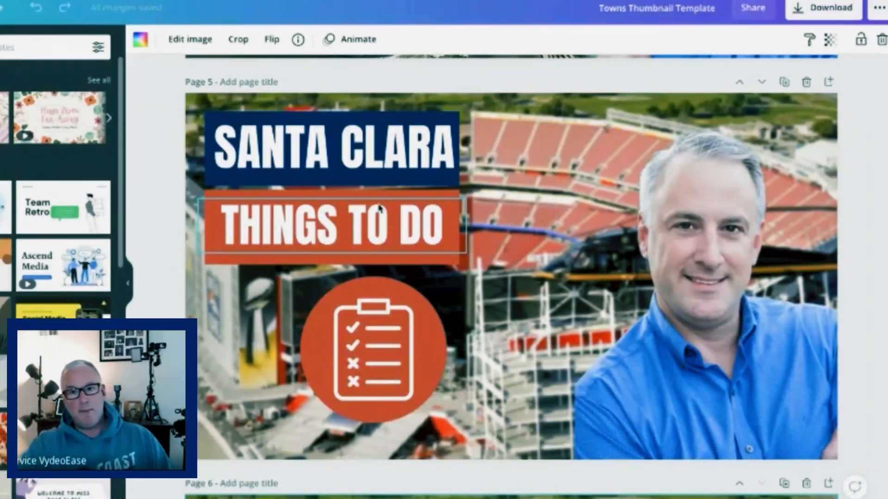
scroll(378, 208, "down", 1)
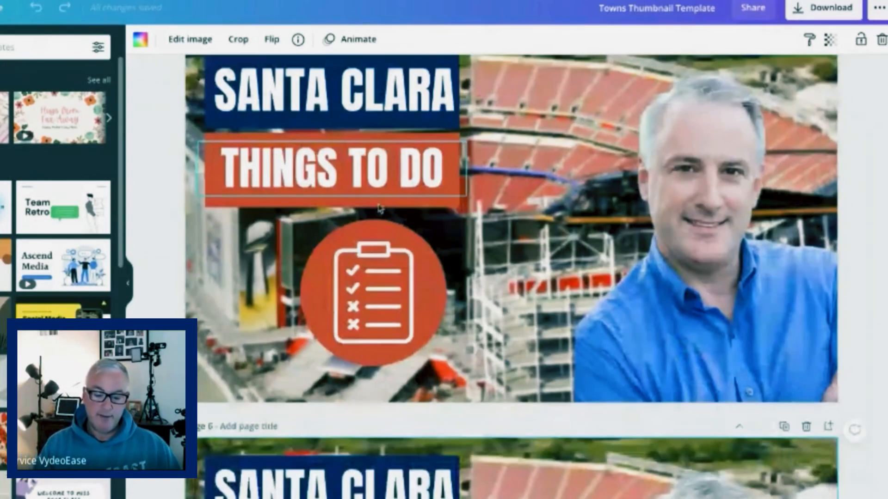
scroll(378, 208, "down", 6)
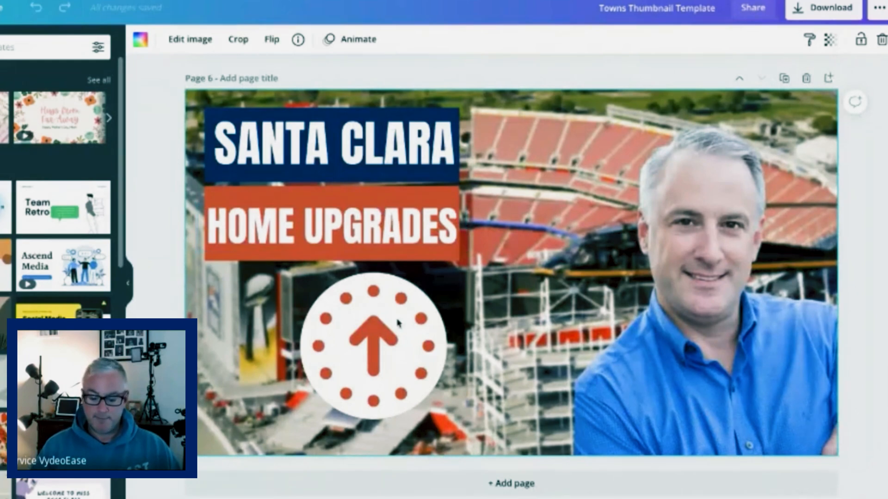
Step: Inspect the title banners on the pros & cons thumbnail and view the annual pricing table on the Vydeo website
scroll(406, 347, "up", 5)
scroll(405, 347, "up", 15)
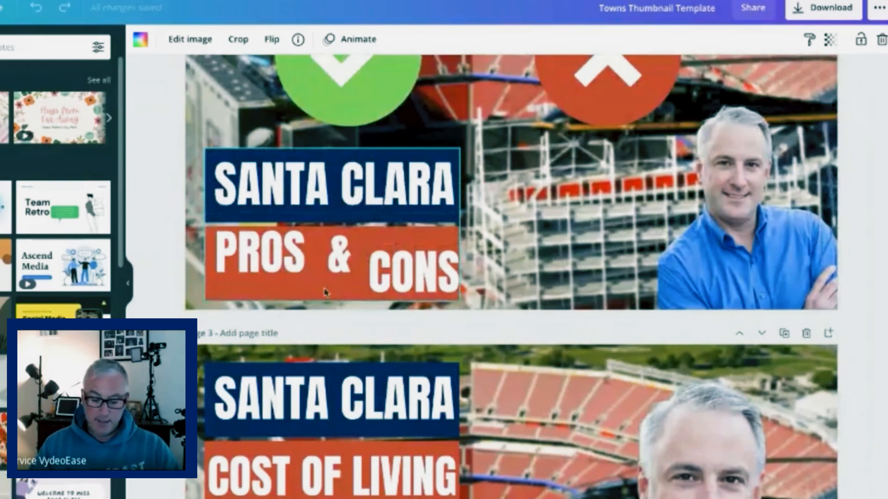
left_click(325, 291)
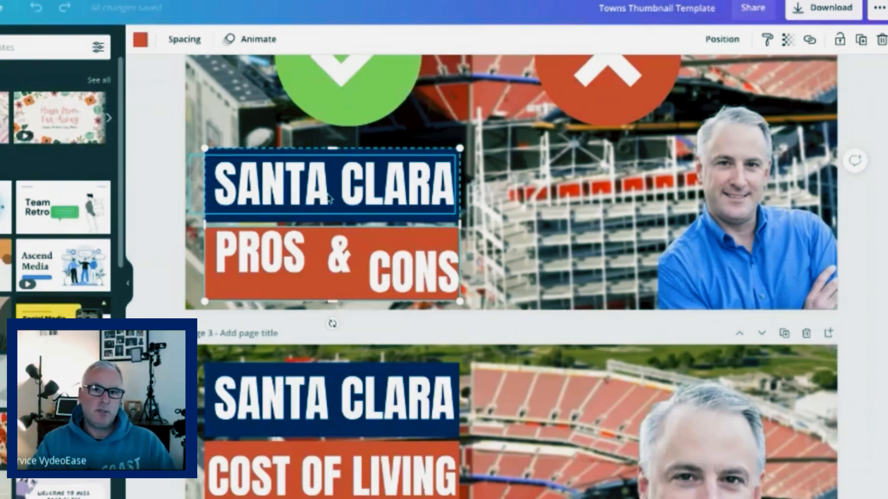
scroll(328, 199, "up", 7)
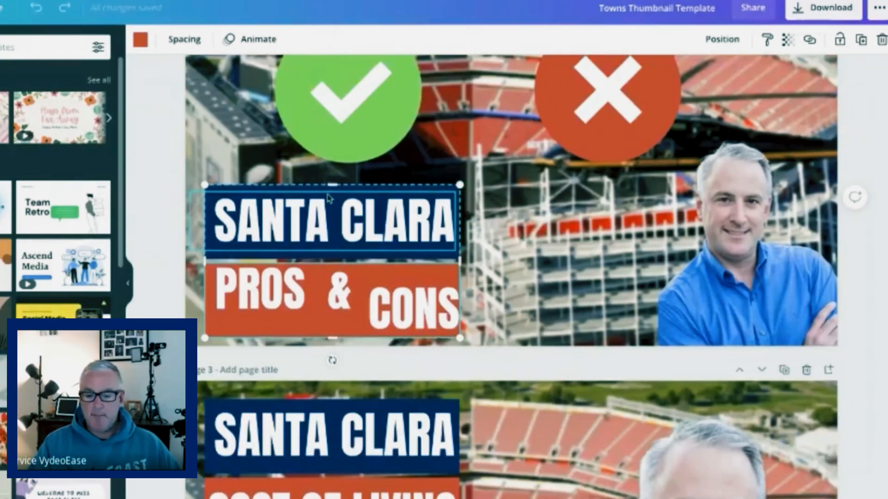
scroll(328, 199, "up", 4)
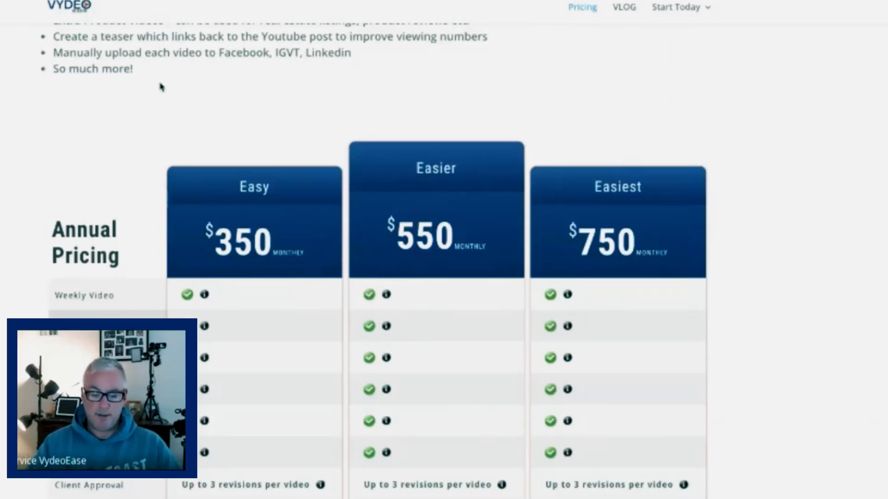
scroll(161, 87, "down", 10)
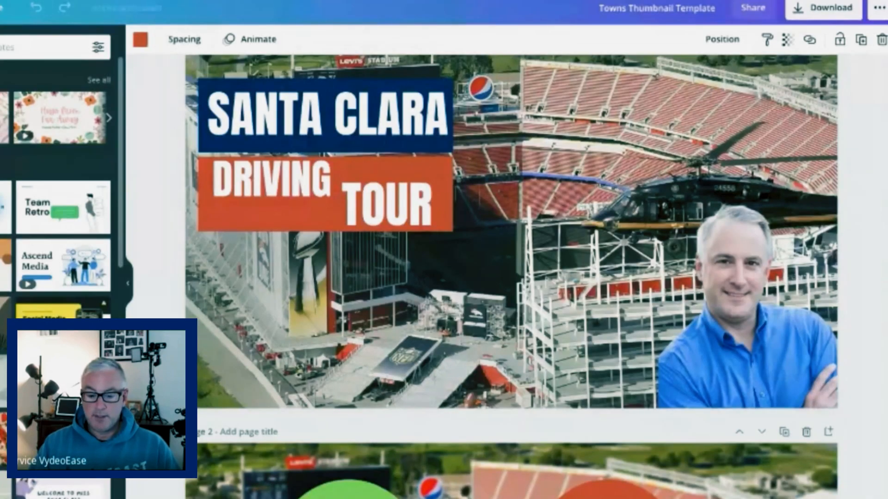
Step: Change the font of the "SANTA CLARA" title on page 1 to bold Roboto Condensed
double_click(289, 122)
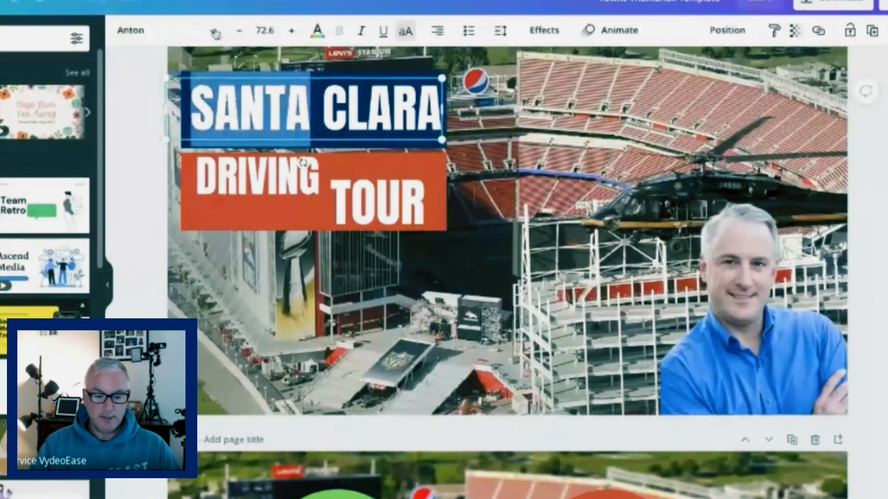
left_click(231, 41)
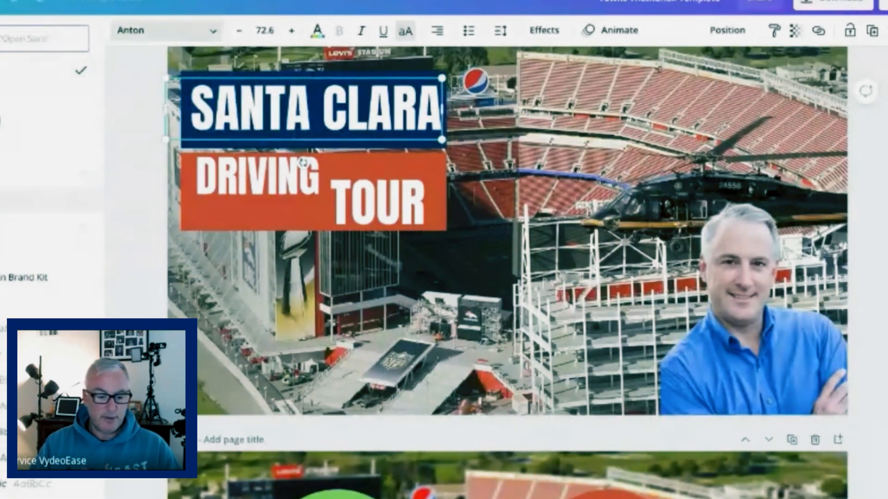
scroll(60, 184, "down", 5)
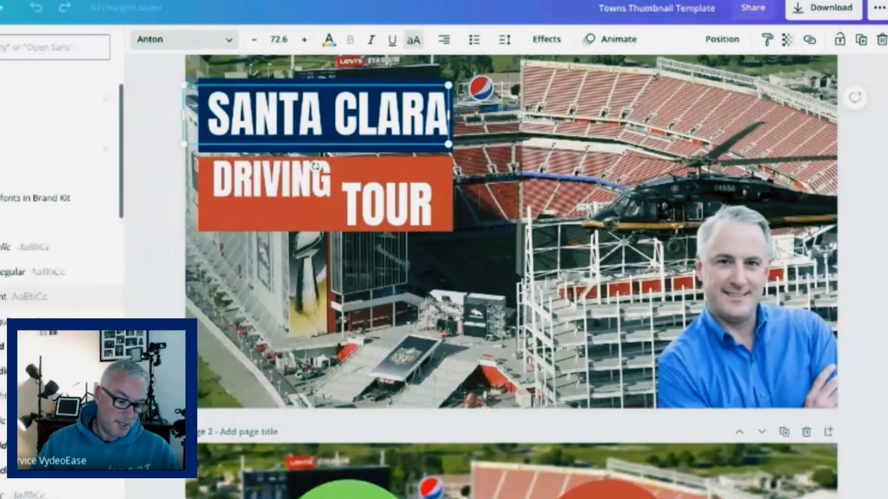
scroll(10, 138, "down", 5)
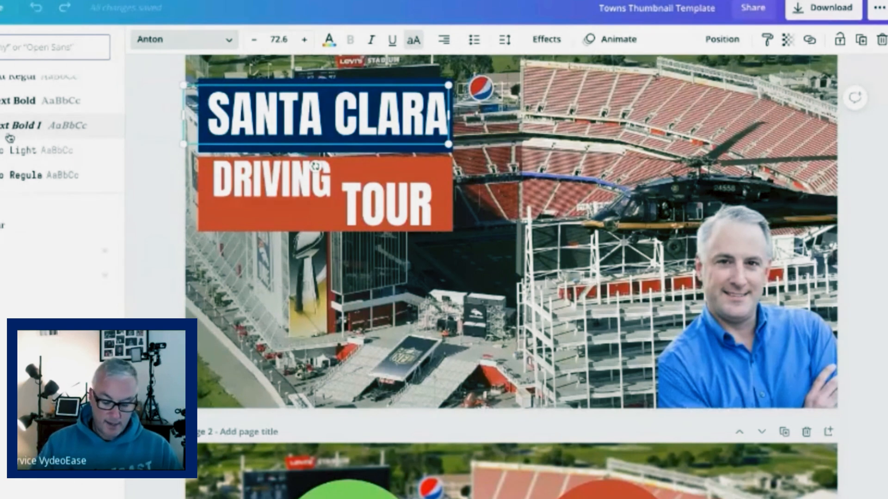
type("tab")
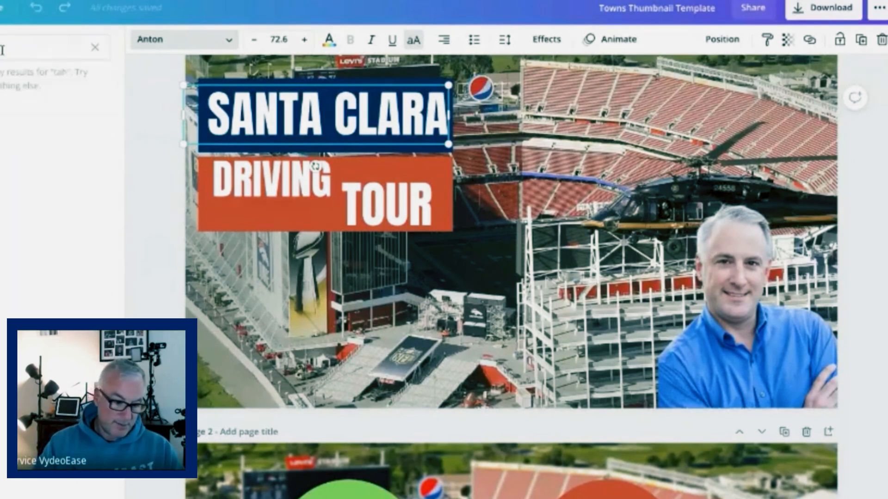
key("BackSpace")
key("BackSpace")
key("BackSpace")
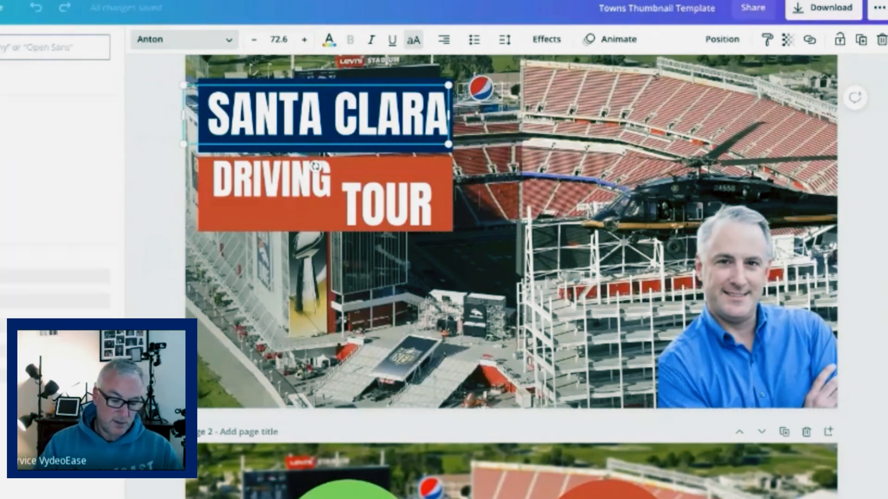
type("a")
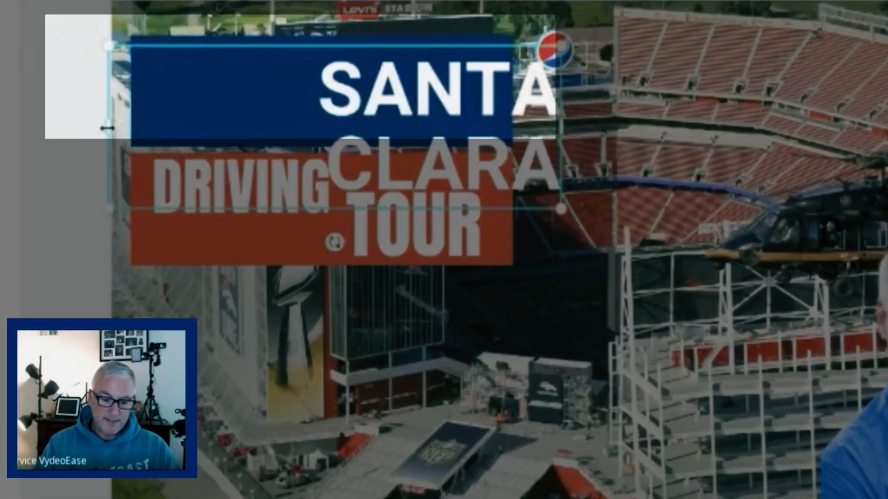
Step: Widen the "SANTA CLARA" text box and move it onto the blue banner, and undo the title's font and layout changes
left_click_drag(107, 128, 48, 127)
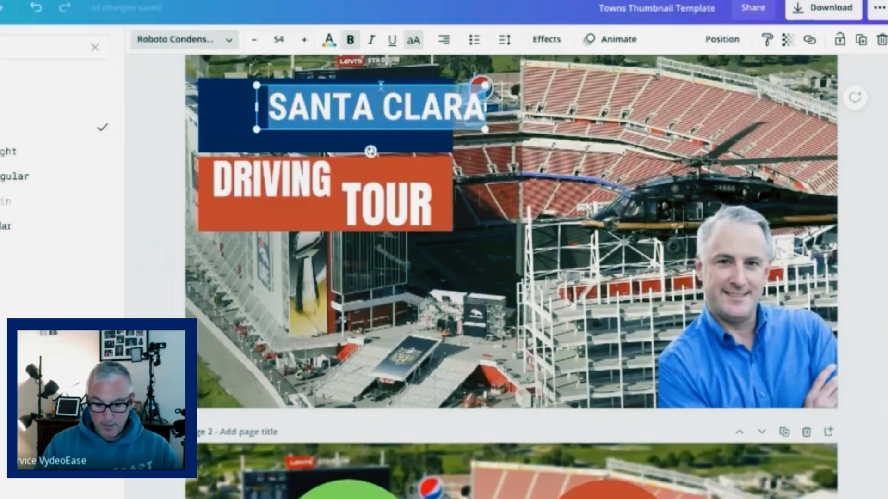
left_click_drag(372, 83, 325, 93)
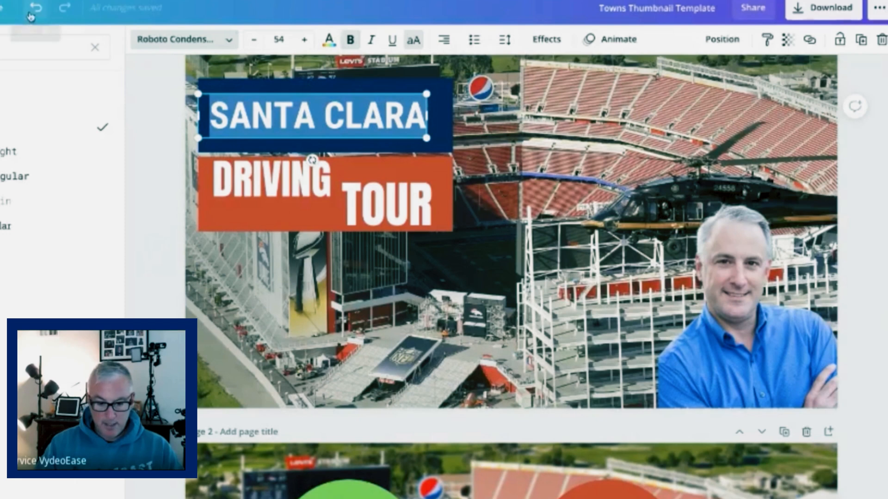
left_click(360, 219)
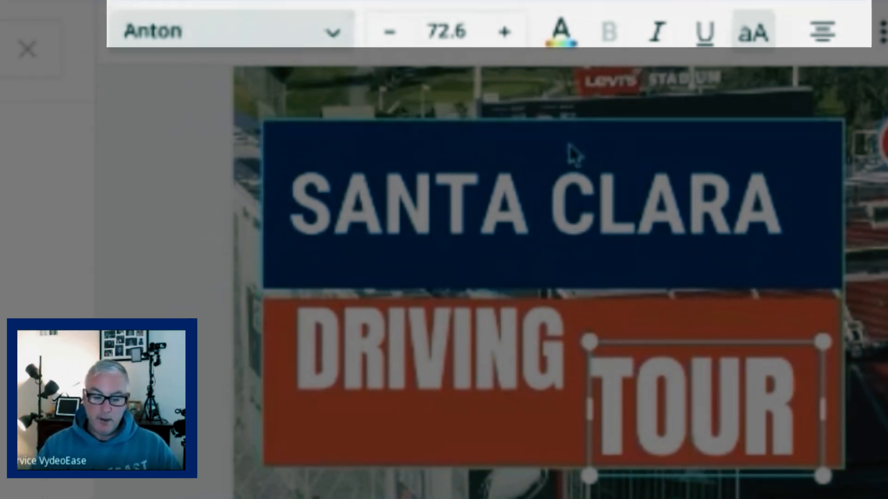
left_click(561, 194)
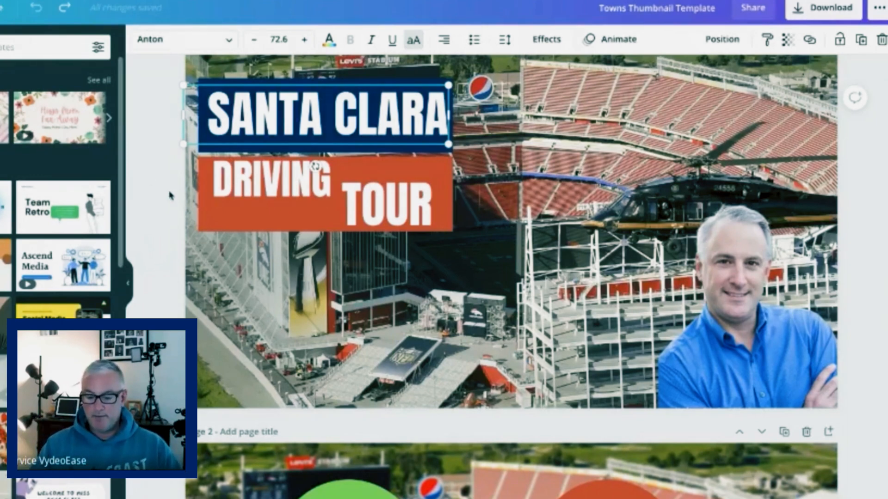
left_click(425, 238)
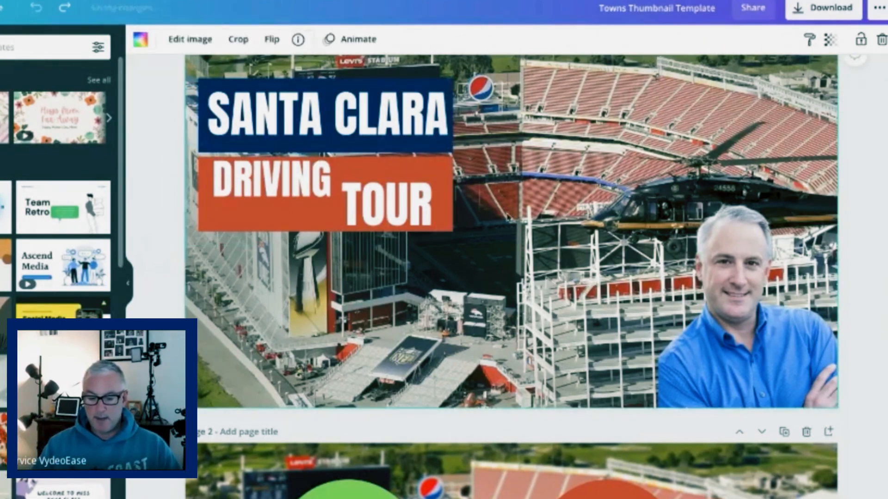
Step: Find a stock photo of rising stacks of dollar bills and set it as the background of the "COST OF LIVING" thumbnail on page 3
left_click(44, 51)
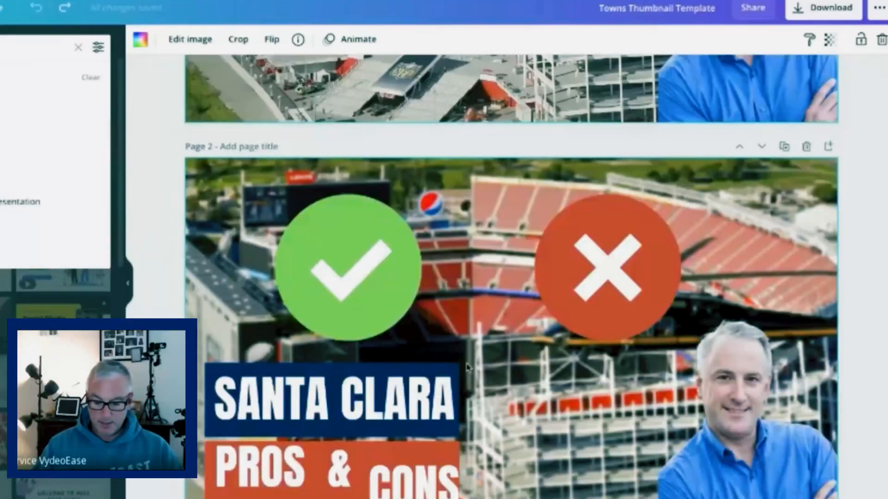
scroll(492, 333, "down", 8)
left_click(491, 333)
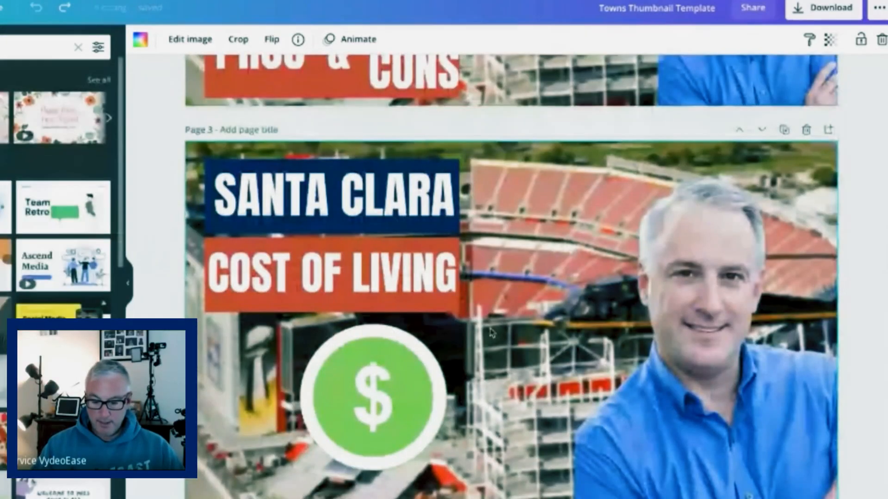
left_click(51, 51)
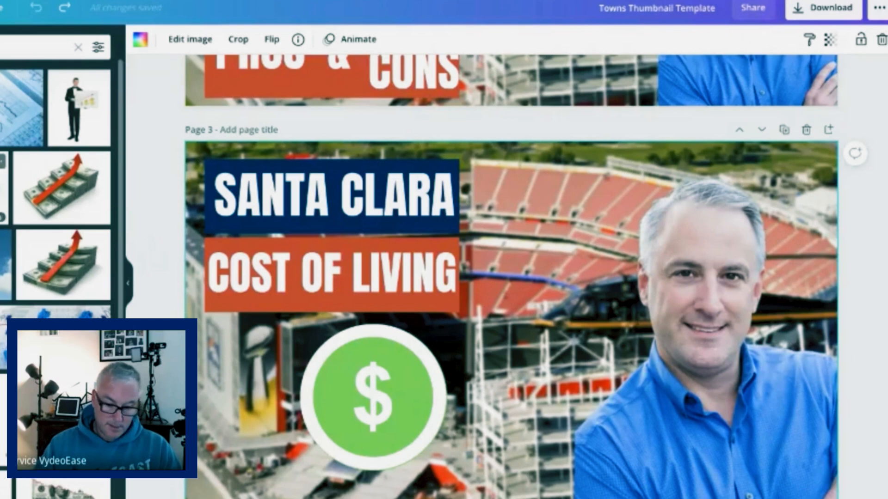
right_click(509, 259)
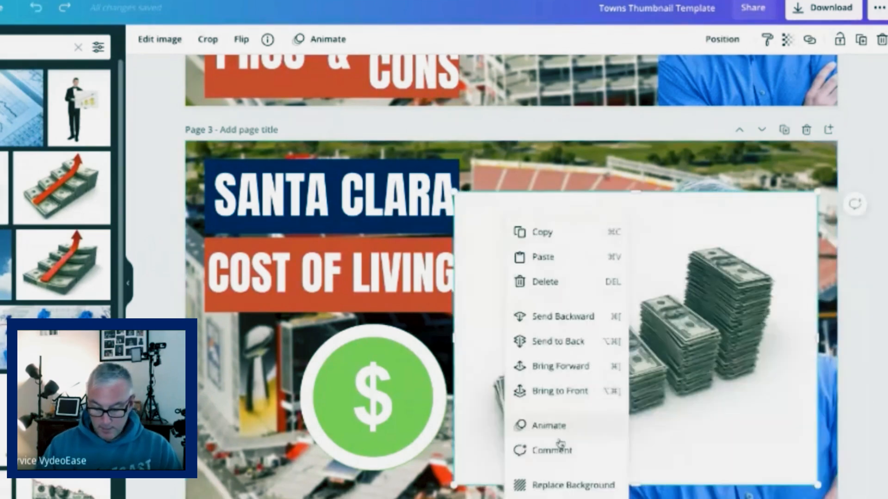
left_click(557, 492)
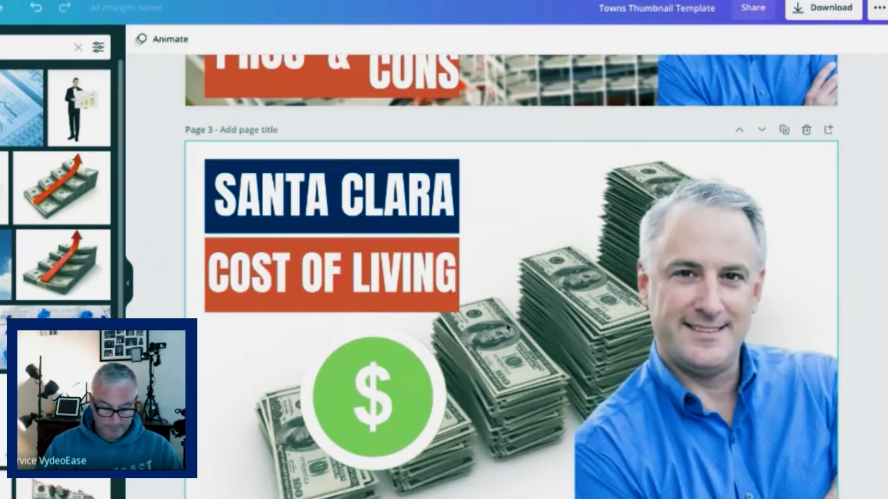
Step: Replace the background of the "COST OF LIVING" thumbnail on page 3 with the image of green dollar-sign columns and a rising arrow
scroll(55, 184, "down", 5)
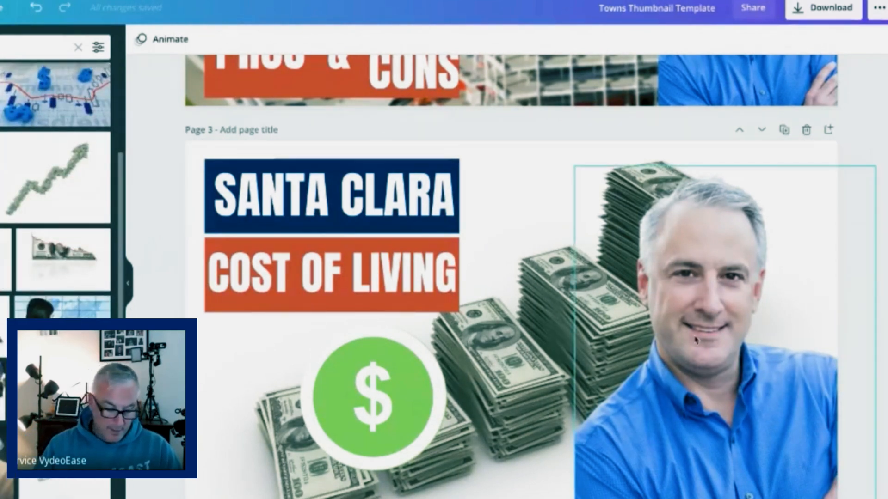
scroll(56, 185, "down", 6)
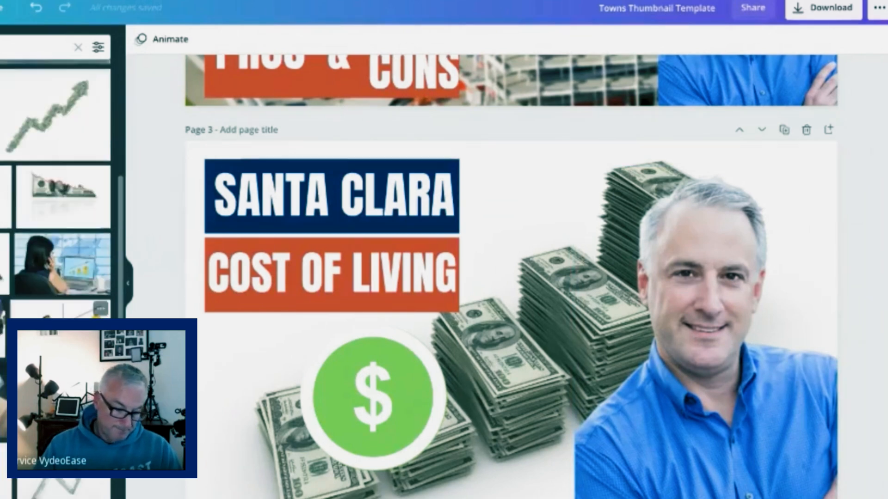
left_click_drag(6, 298, 326, 296)
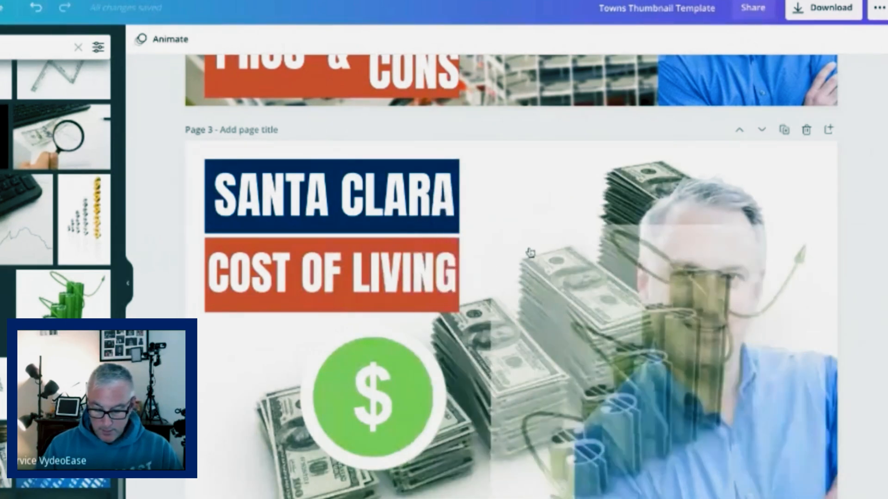
right_click(530, 253)
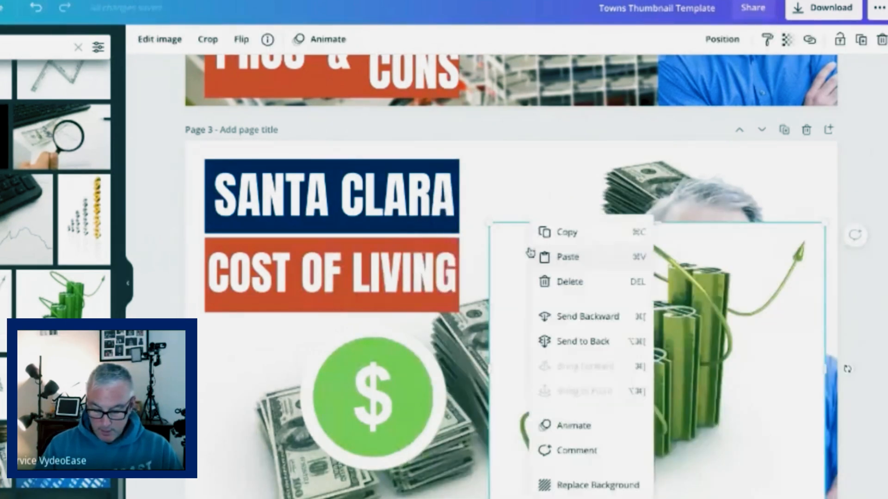
left_click(572, 487)
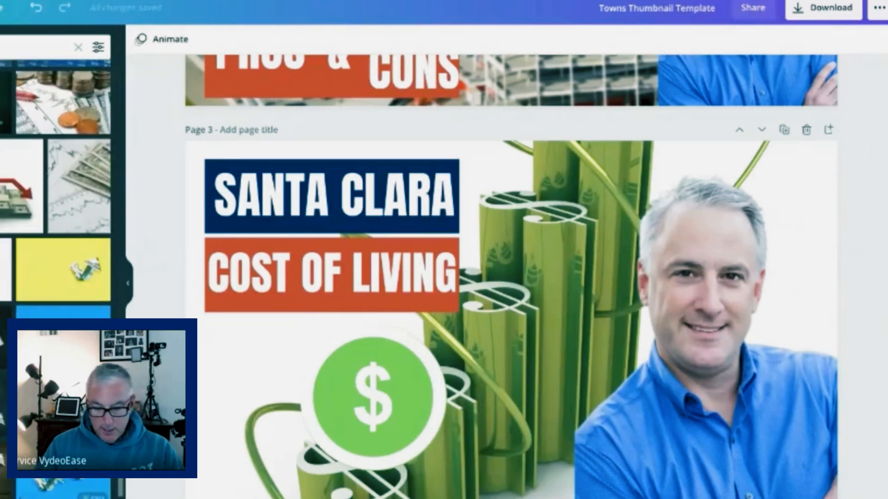
Step: Try a city driving photo as the background of the "DRIVING TOUR" thumbnail on page 1, and swap it for the daytime highway steering-wheel photo
scroll(287, 251, "up", 5)
scroll(288, 252, "up", 10)
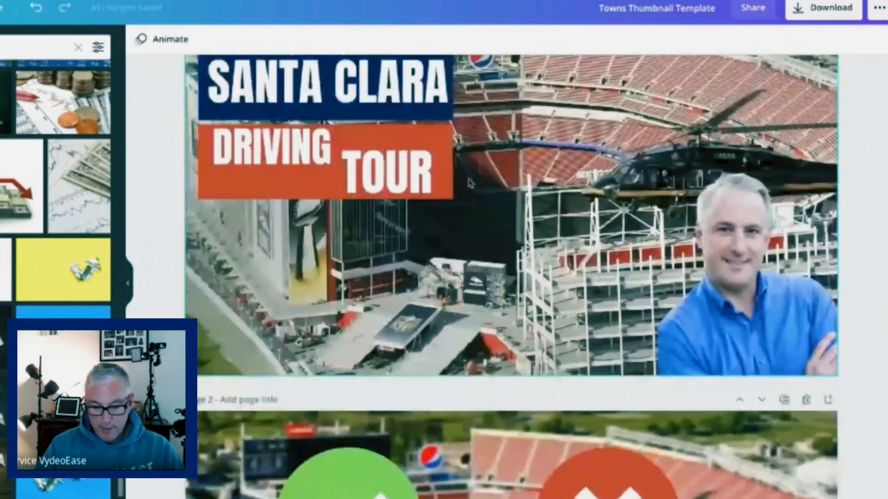
left_click(529, 154)
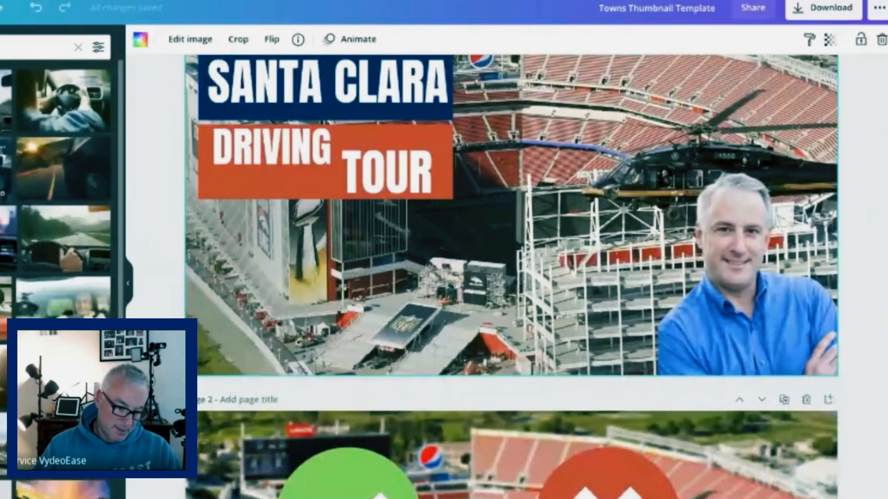
left_click(7, 238)
right_click(488, 268)
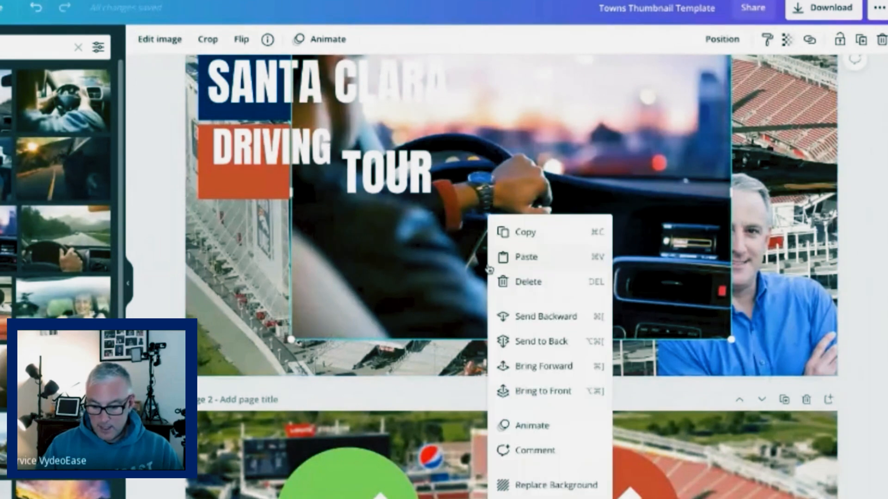
left_click(521, 494)
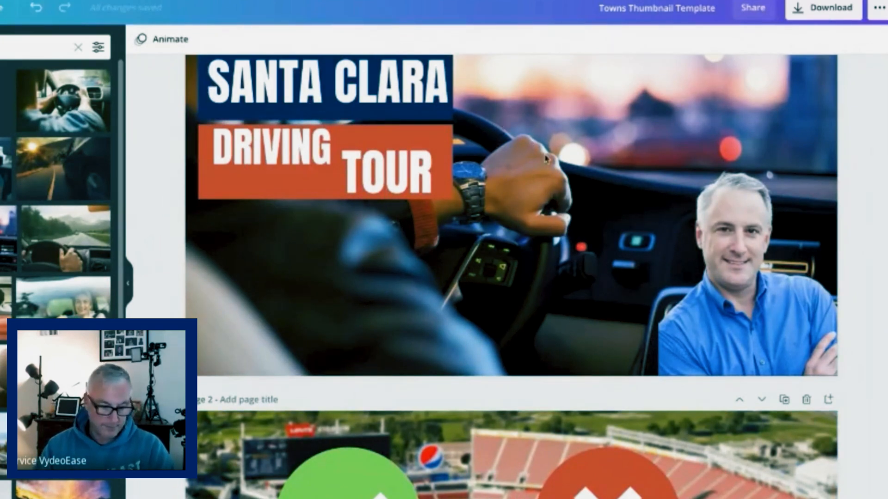
left_click_drag(546, 159, 547, 162)
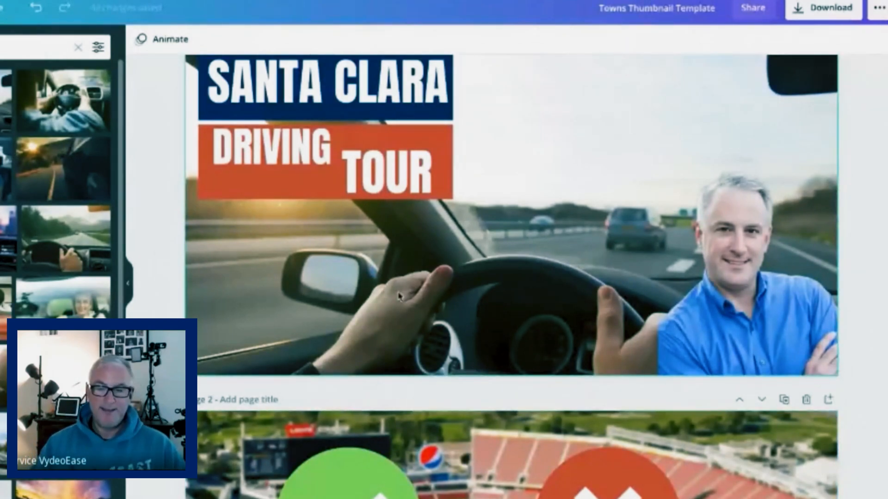
left_click(399, 296)
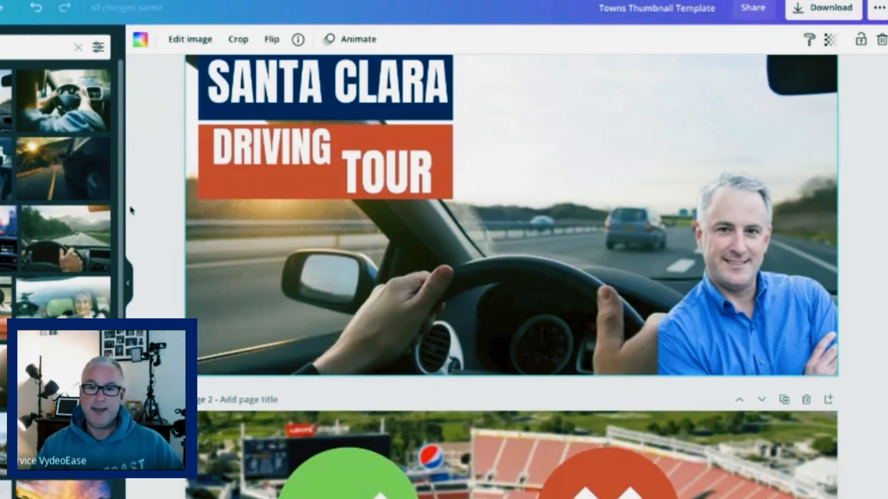
Step: Examine the thumbnails on pages 2 to 6, from pros & cons through home upgrades, for backgrounds that could be replaced
scroll(130, 210, "down", 5)
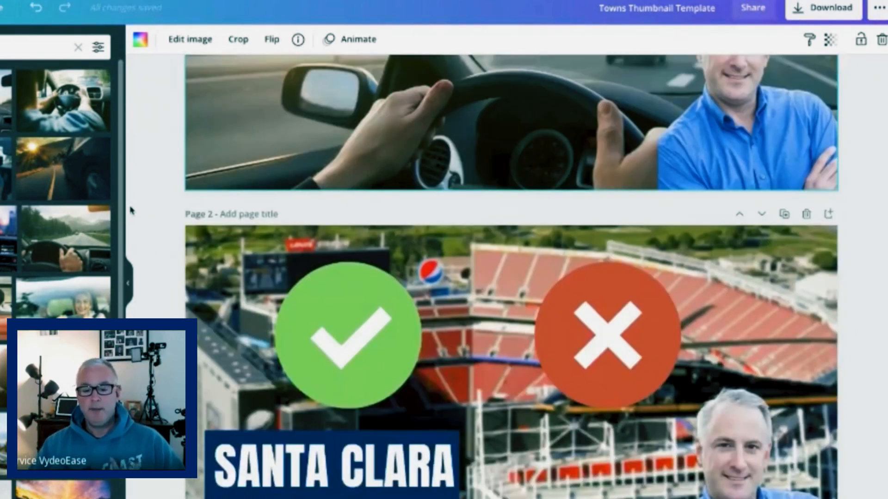
scroll(130, 210, "down", 5)
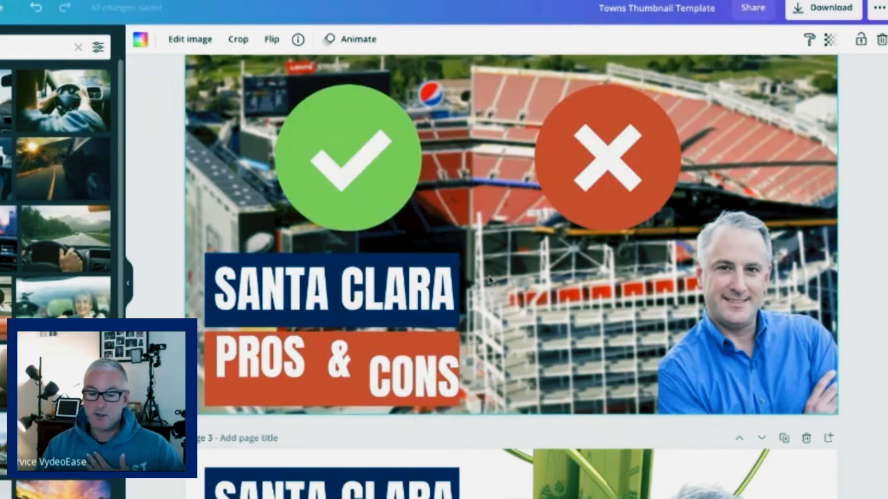
scroll(489, 280, "down", 5)
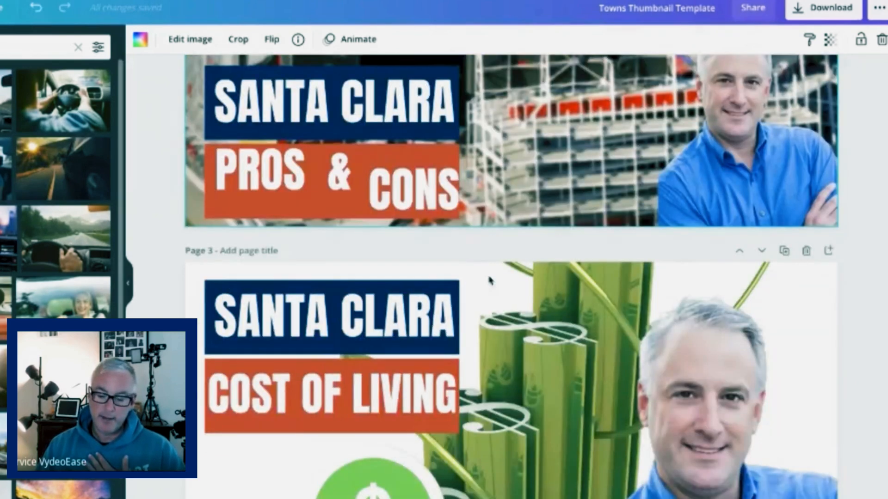
scroll(489, 280, "down", 5)
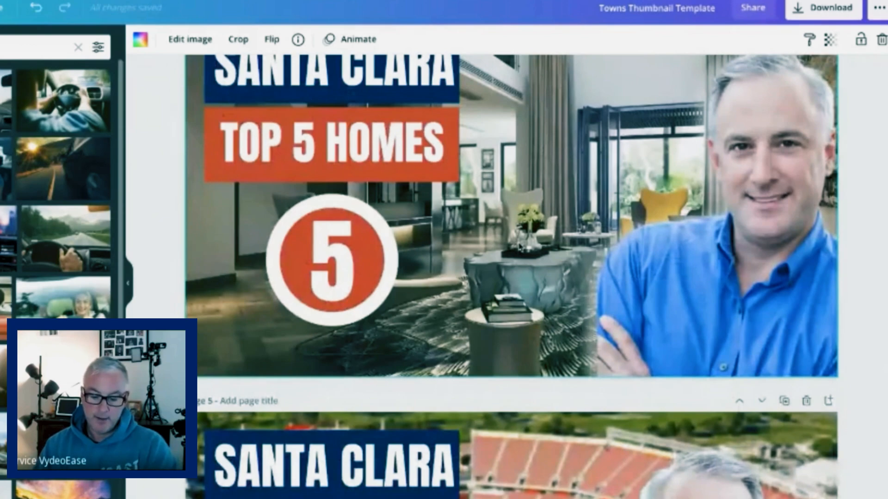
scroll(519, 248, "down", 5)
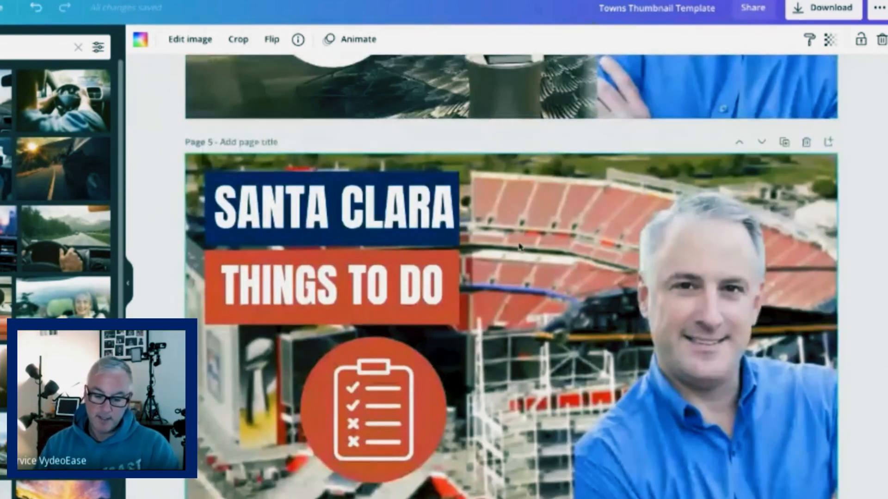
scroll(520, 247, "up", 6)
scroll(519, 248, "down", 6)
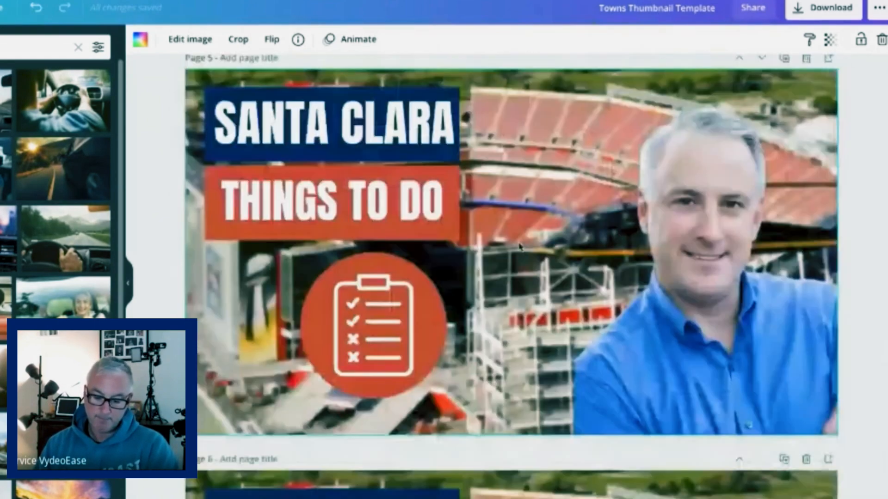
scroll(519, 246, "up", 3)
scroll(520, 245, "down", 6)
scroll(527, 318, "up", 1)
scroll(528, 317, "up", 4)
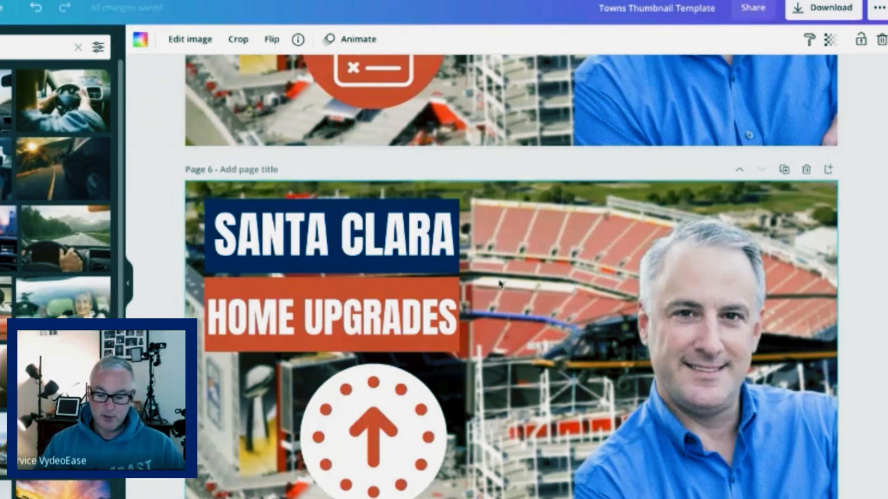
scroll(526, 119, "up", 1)
scroll(526, 119, "up", 5)
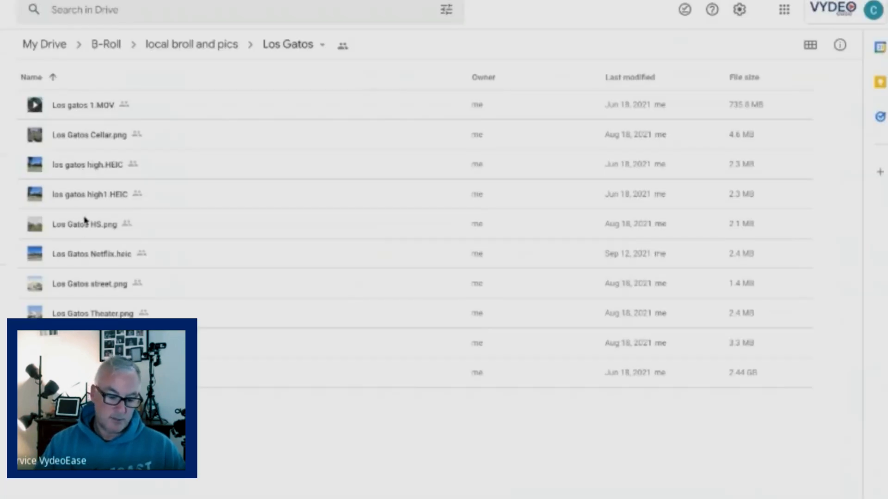
Step: Switch to Google Drive, search for "santa clara" and open the photo Santa Clara Valley fair.jpg
left_click(58, 9)
type("santa clara")
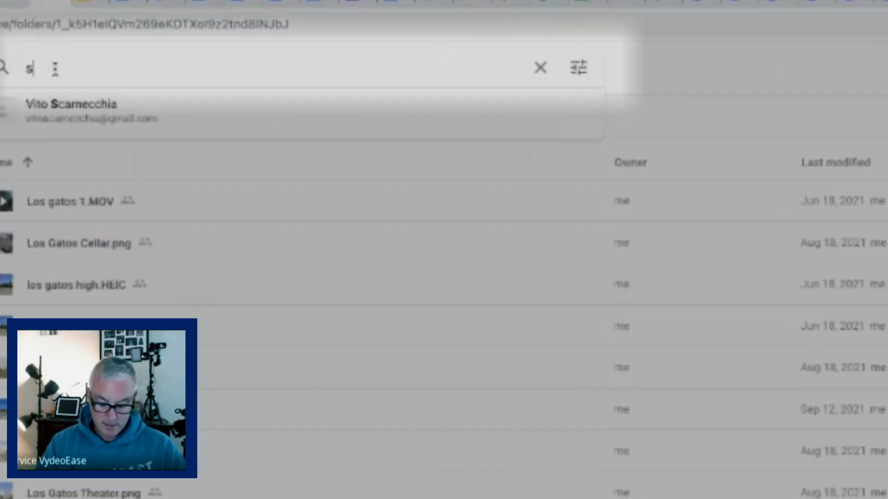
key("Return")
left_click(78, 222)
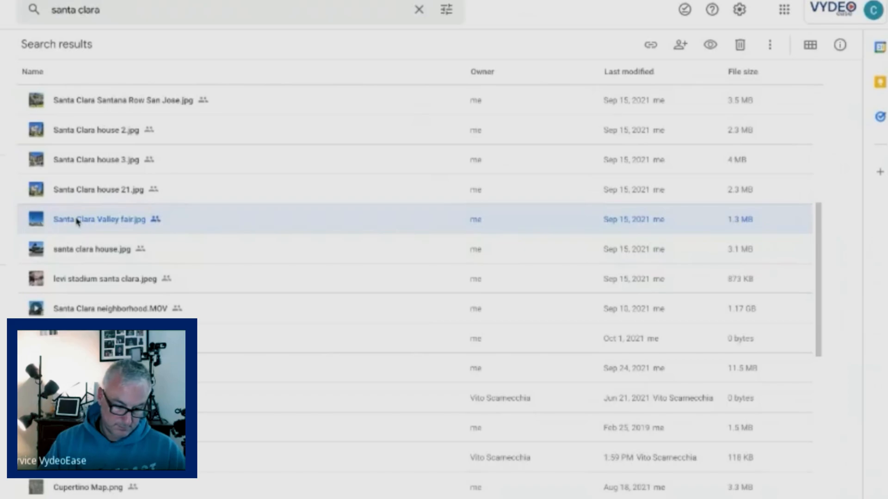
double_click(77, 221)
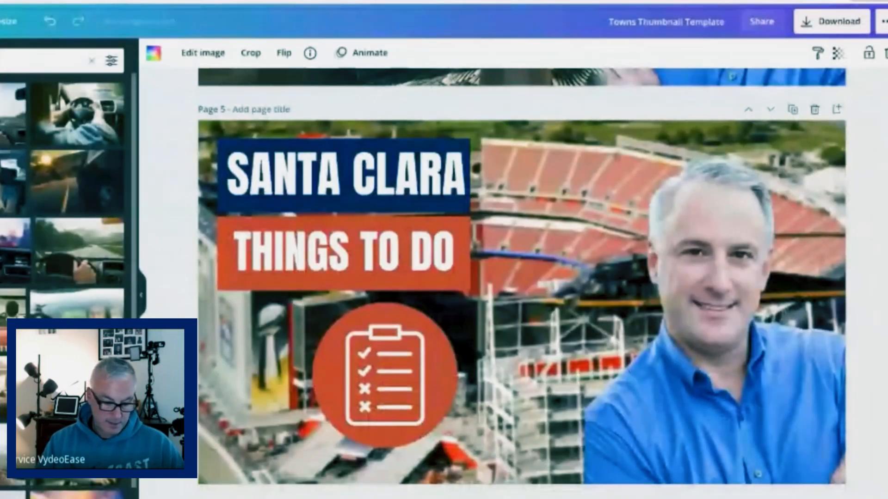
Step: Switch back to Canva, add the Valley Fair photo to the "THINGS TO DO" thumbnail on page 5 and make it the background
left_click_drag(502, 183, 519, 188)
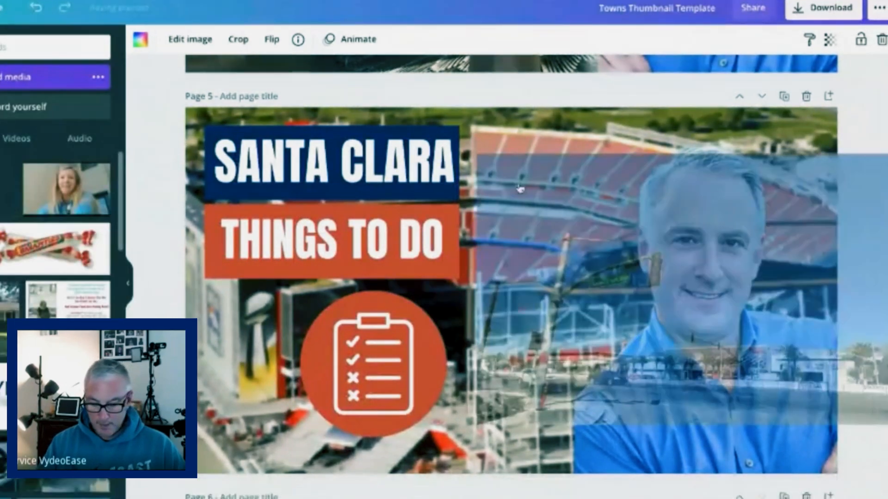
right_click(517, 190)
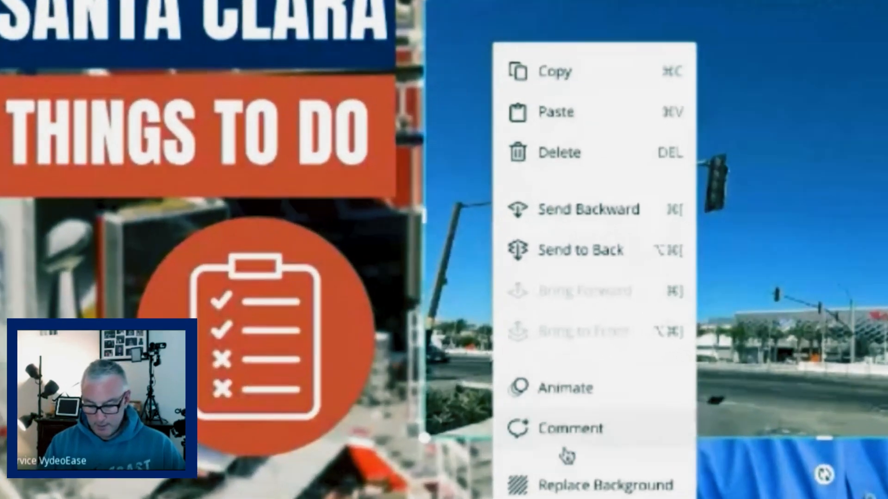
left_click(568, 485)
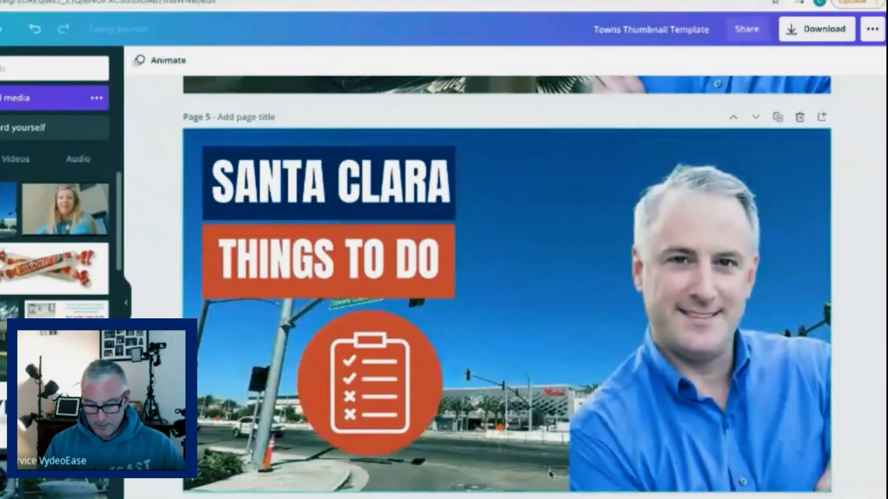
left_click(533, 320)
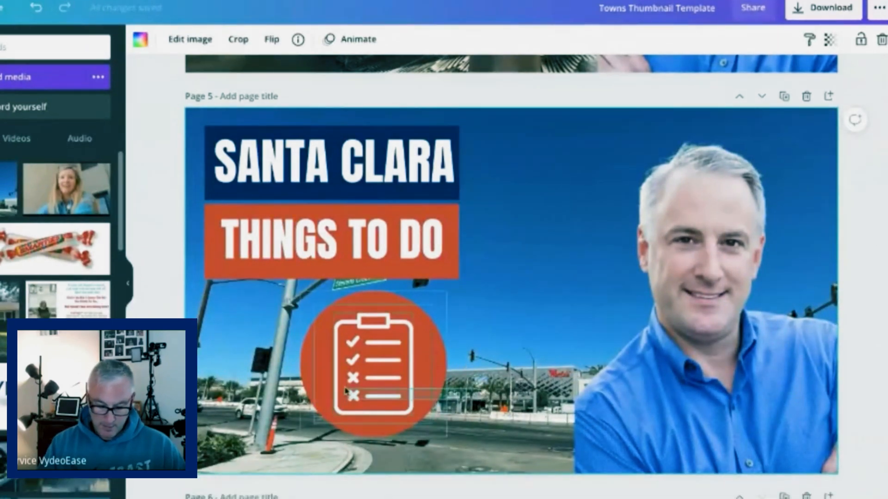
Step: Move the checklist icon and its red circle together to the lower-left corner of the page 5 thumbnail
left_click(323, 362)
left_click_drag(336, 360, 228, 406)
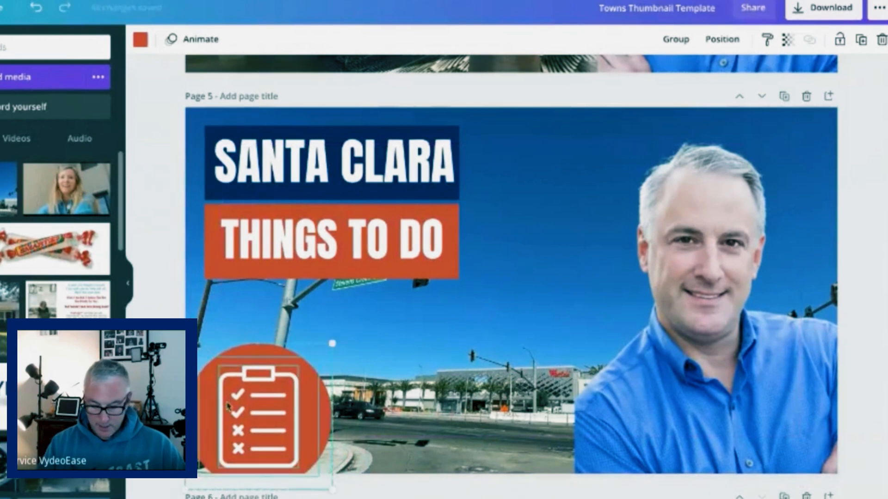
left_click(409, 344)
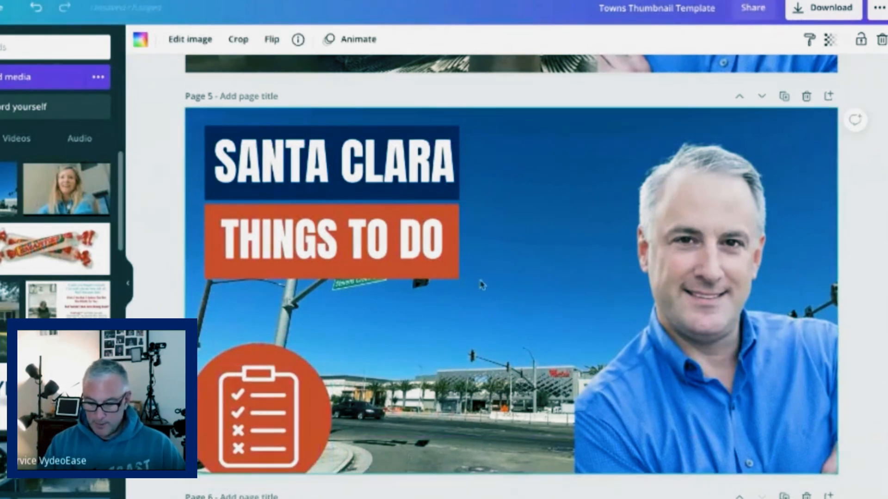
Step: Enlarge the page 5 background photo within its crop to about 1.7 times the page width and shift it left, keeping the mall building in frame
double_click(481, 284)
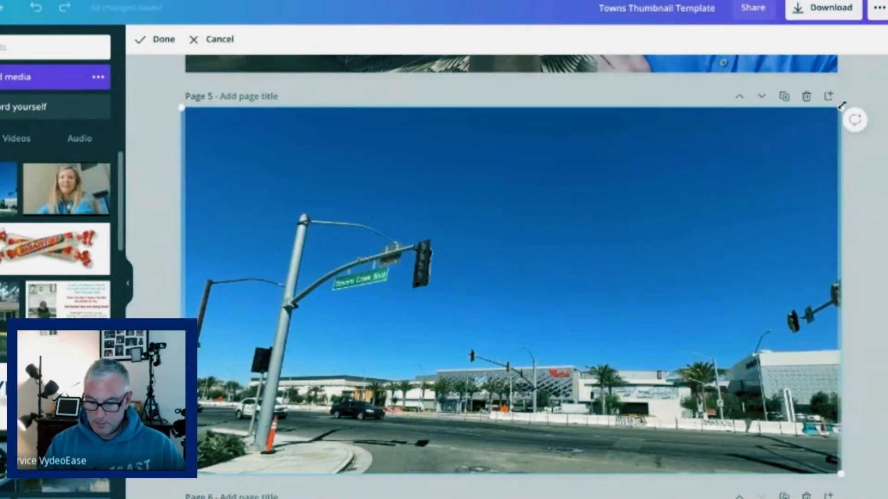
left_click_drag(844, 102, 887, 41)
scroll(563, 231, "down", 10)
left_click_drag(564, 231, 606, 216)
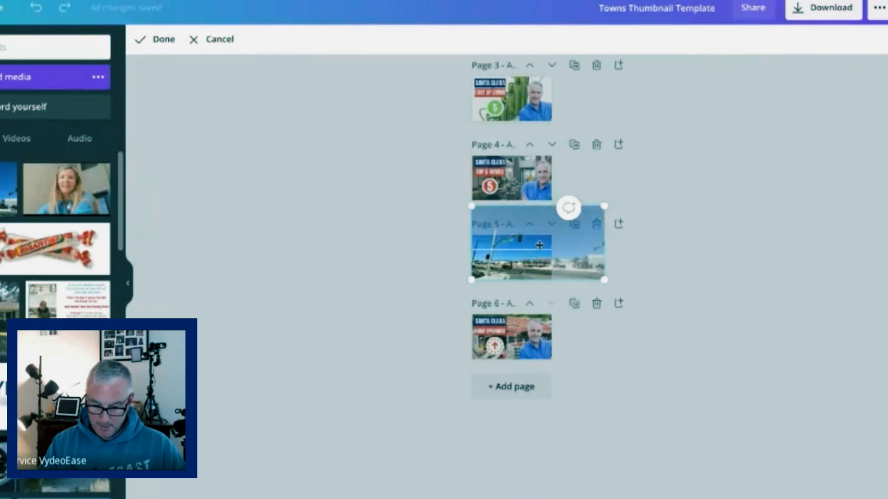
left_click_drag(539, 245, 514, 246)
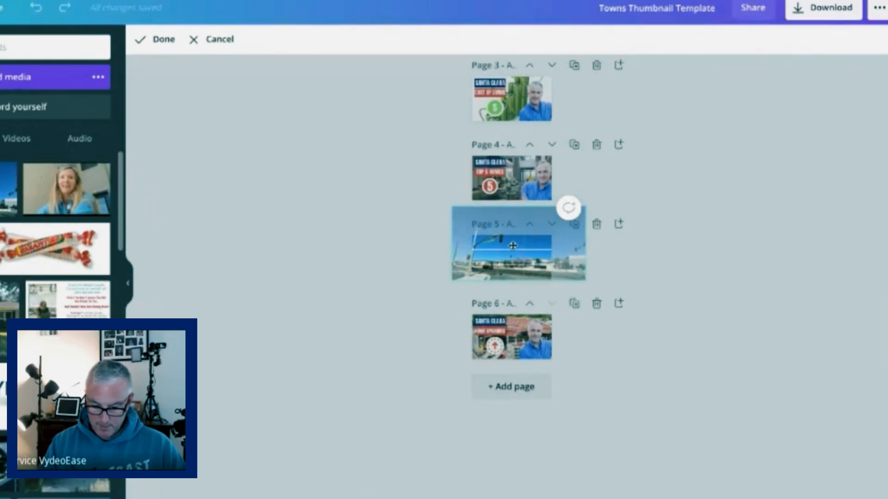
left_click(391, 276)
left_click(394, 278)
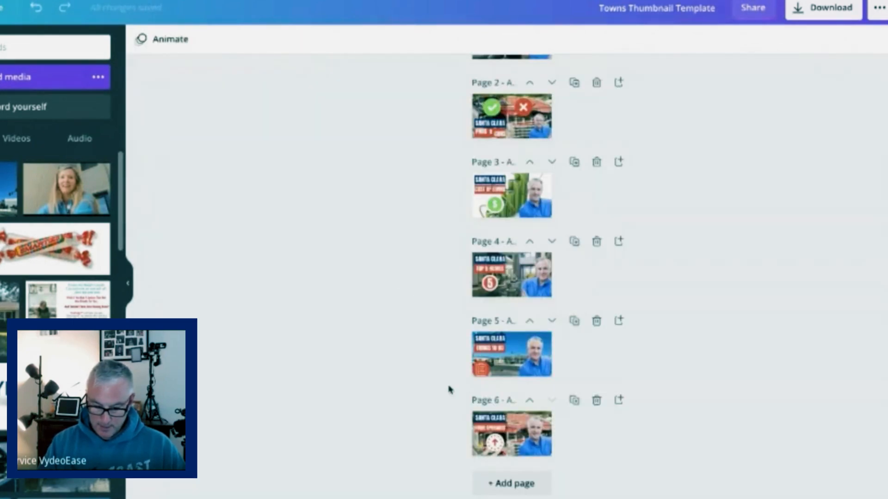
Step: Examine the reframed "THINGS TO DO" thumbnail on page 5 and the "HOME UPGRADES" thumbnail on page 6
left_click(540, 280)
scroll(540, 280, "up", 5)
scroll(845, 175, "up", 3)
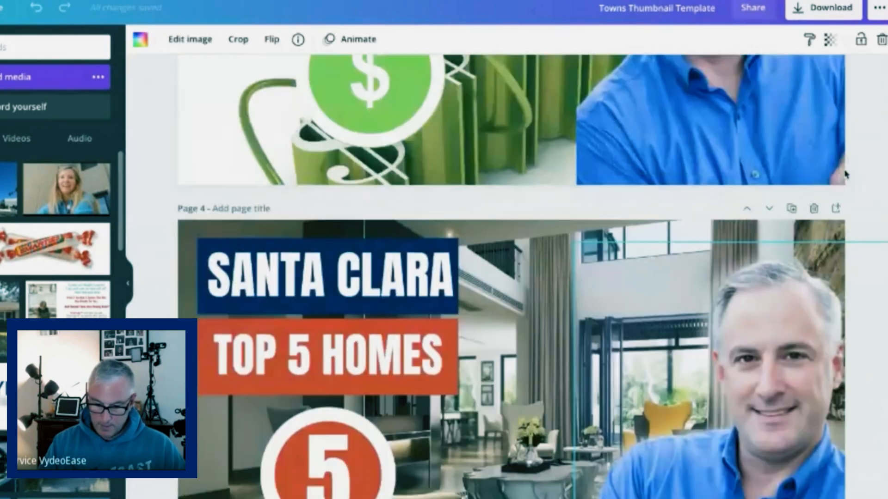
scroll(845, 175, "up", 3)
scroll(845, 175, "down", 15)
scroll(845, 174, "up", 2)
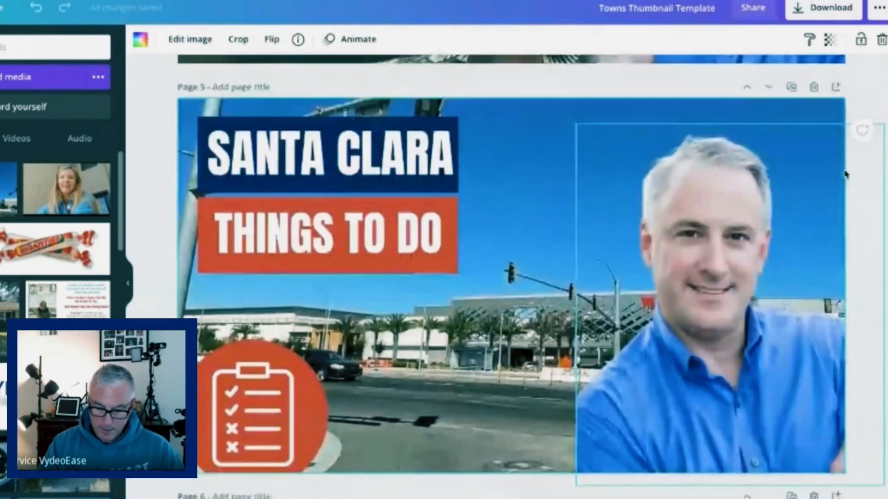
scroll(845, 175, "up", 1)
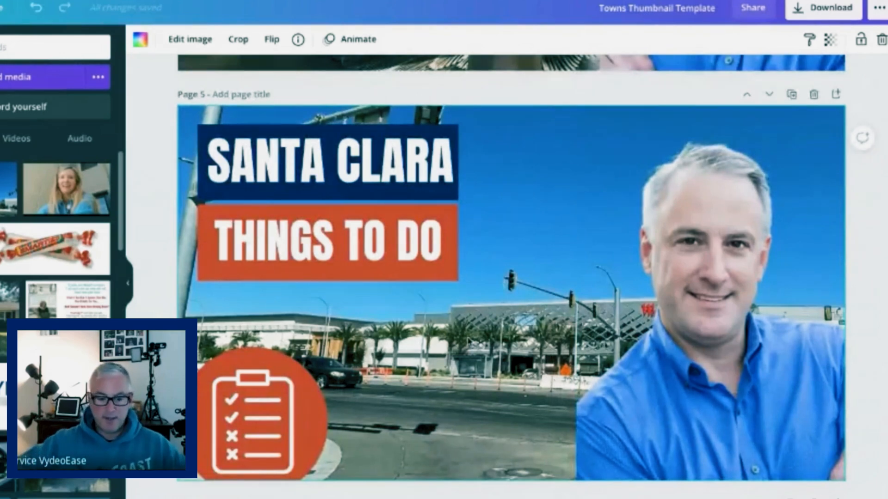
scroll(468, 341, "down", 8)
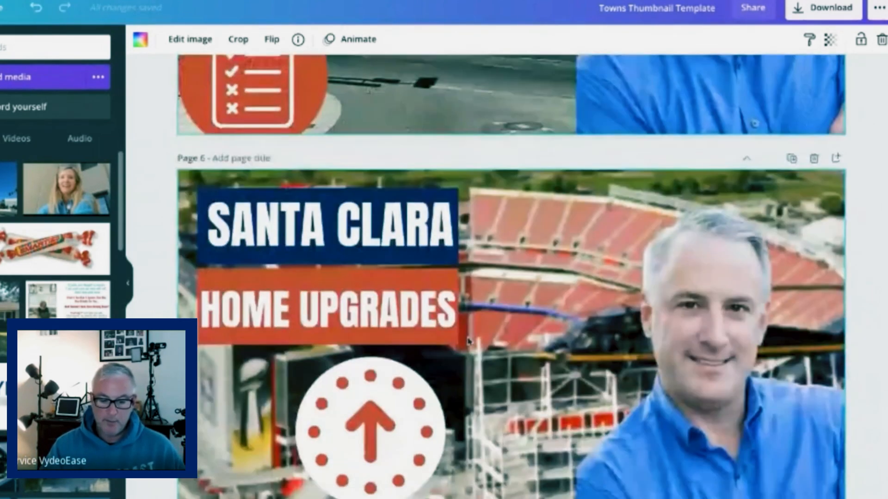